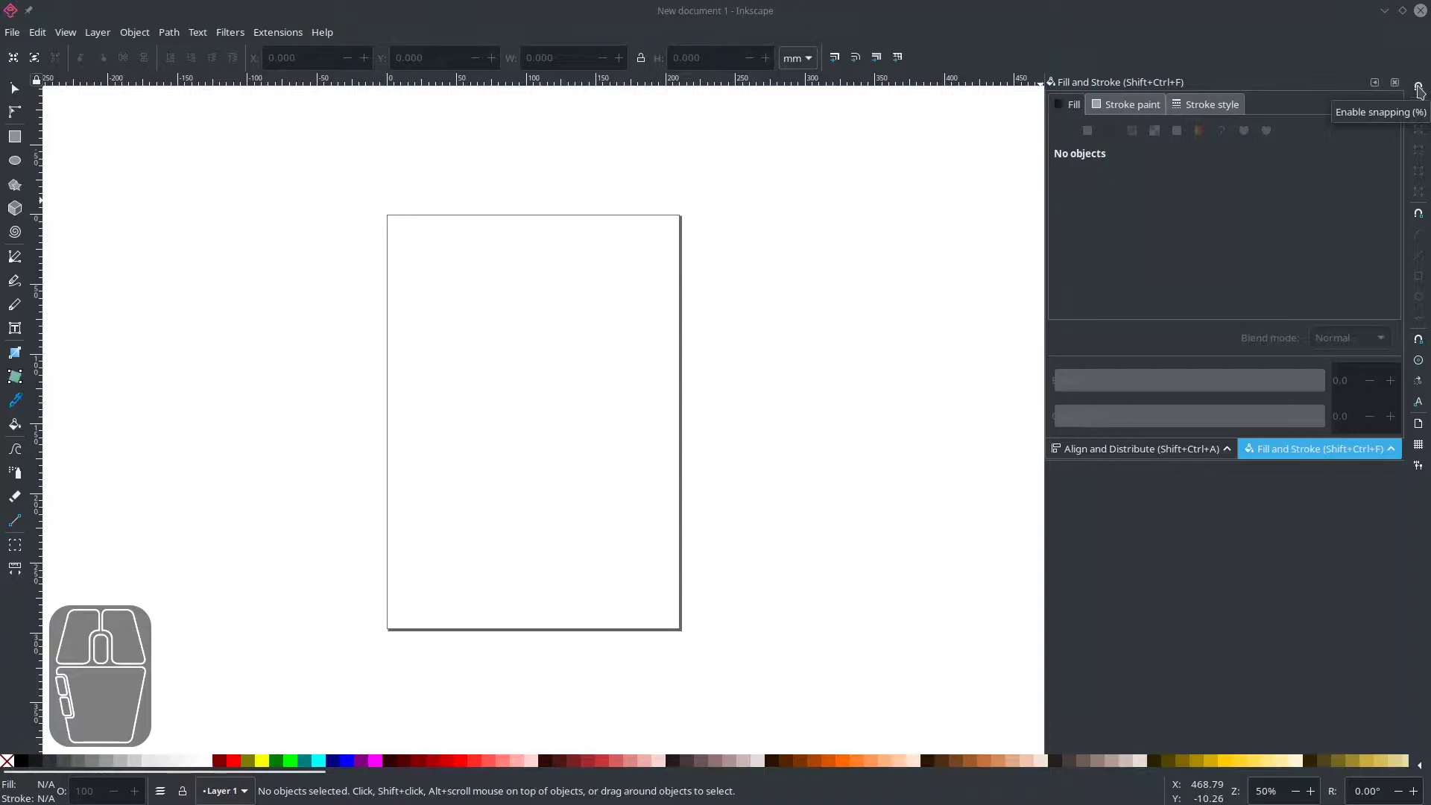
# - Make sure snapping is enabled and add a new rectangular grid to the document
pyautogui.click(1418, 89)
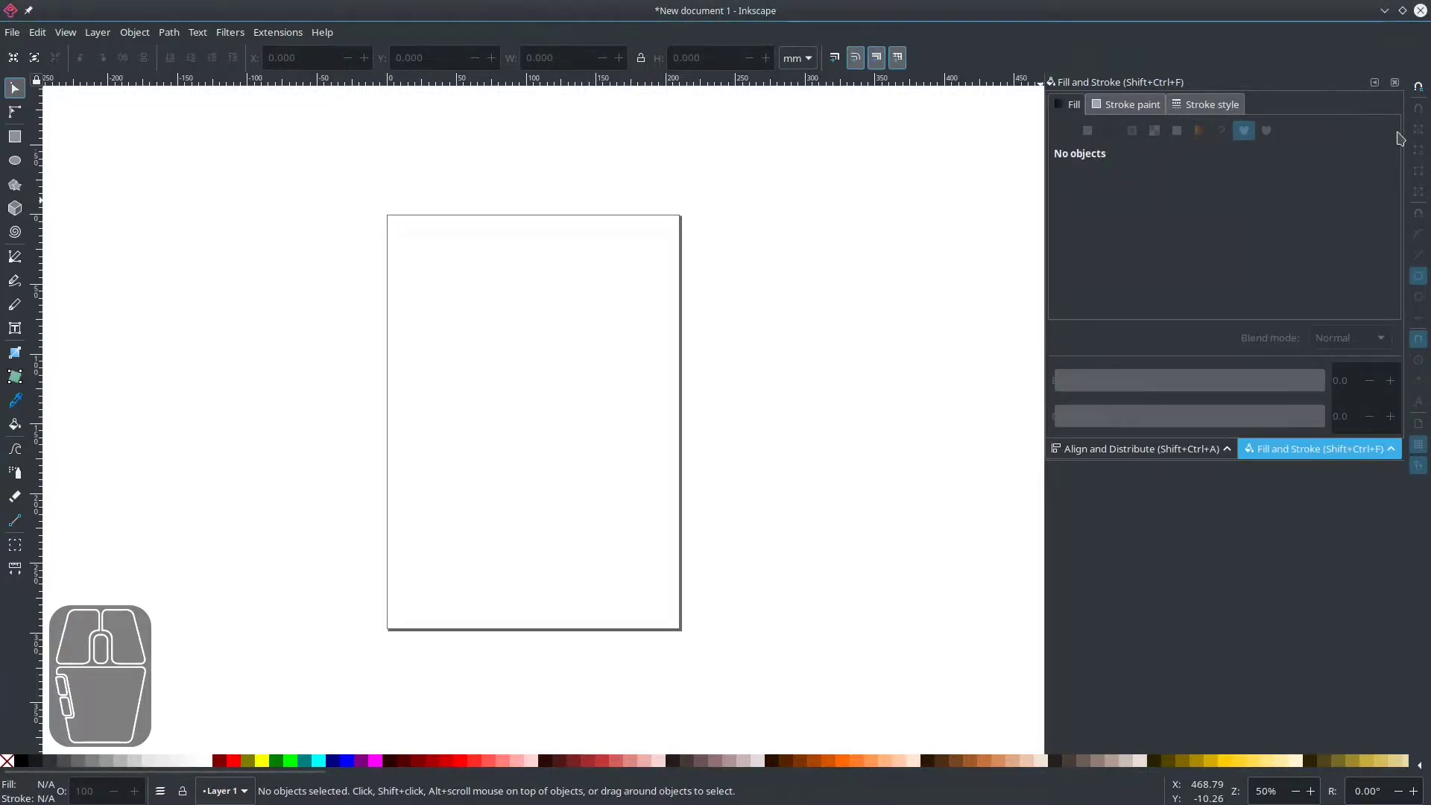
pyautogui.click(1419, 90)
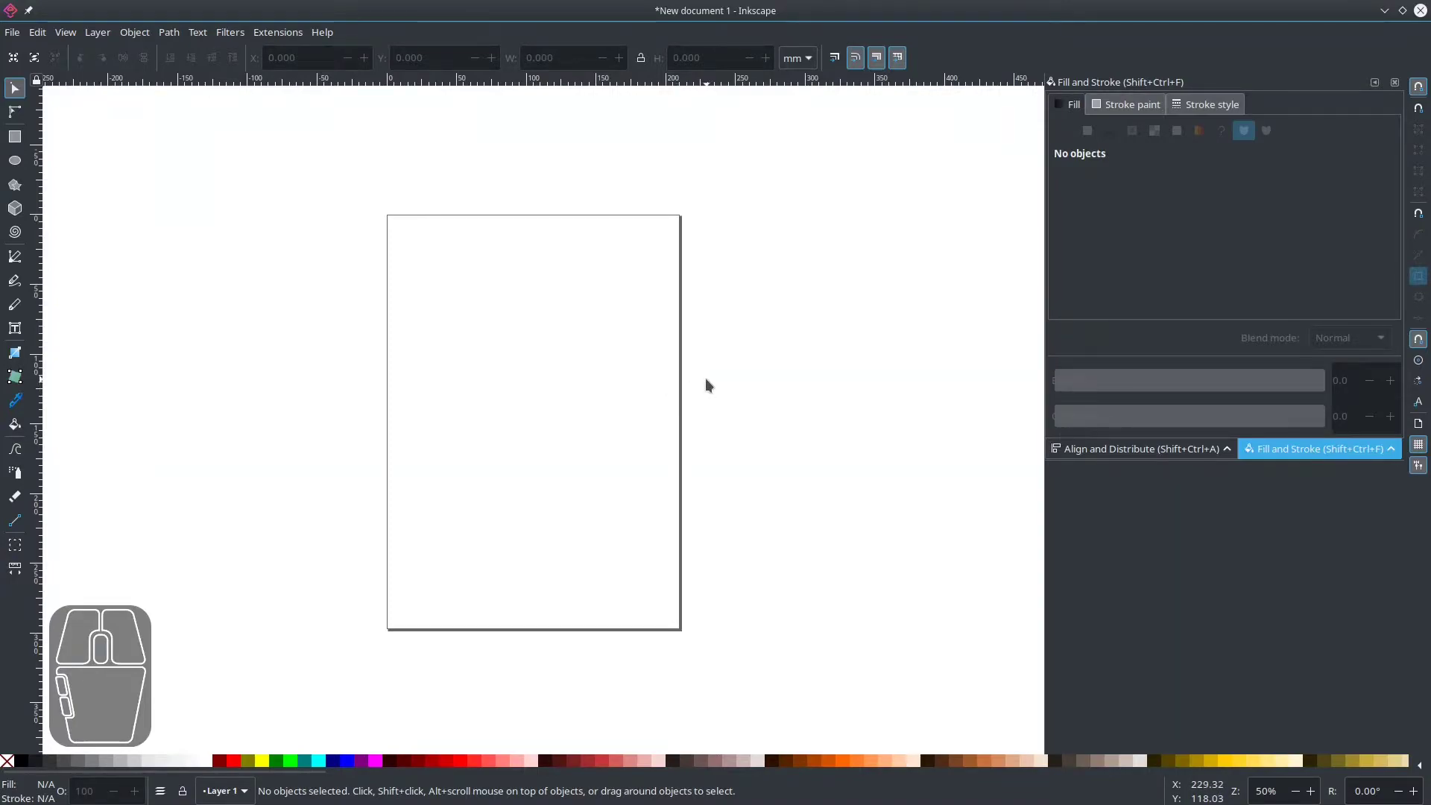
pyautogui.hotkey('ctrl', 'shift', 'd')
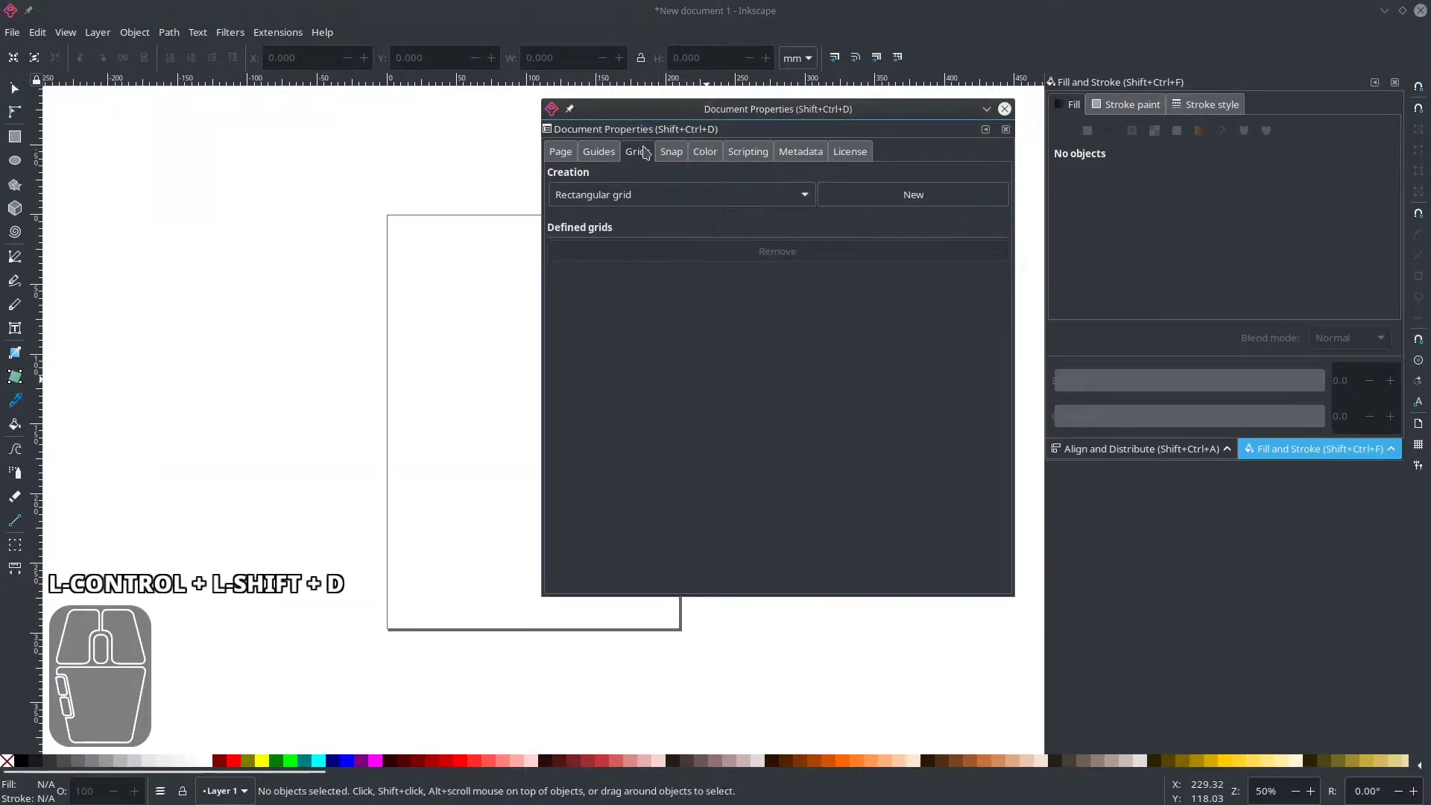
pyautogui.click(861, 199)
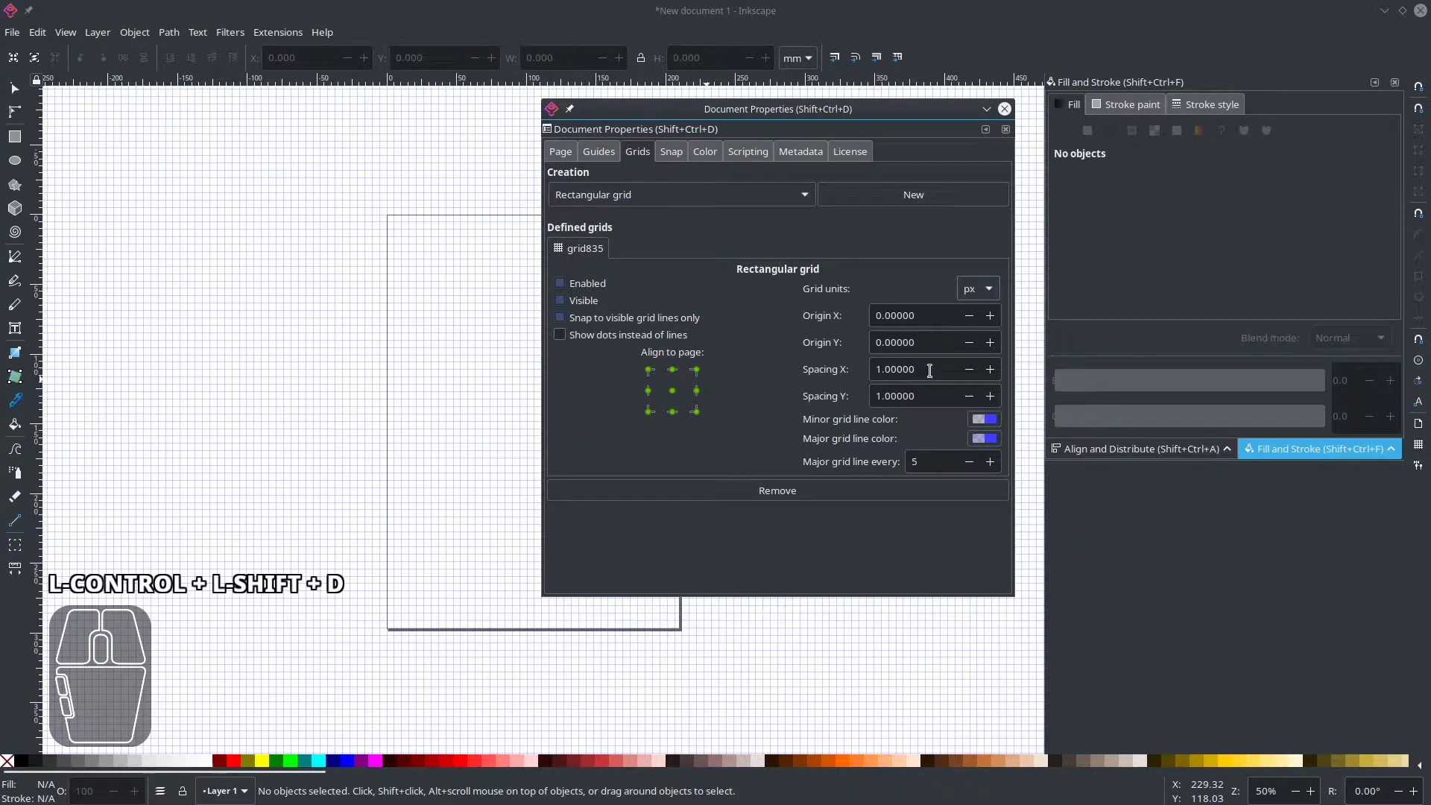
# - Set the grid's X and Y spacing to 10 px and close the document properties
pyautogui.moveTo(930, 369); pyautogui.dragTo(850, 369)
pyautogui.write('10')
pyautogui.press('Tab')
pyautogui.write('10')
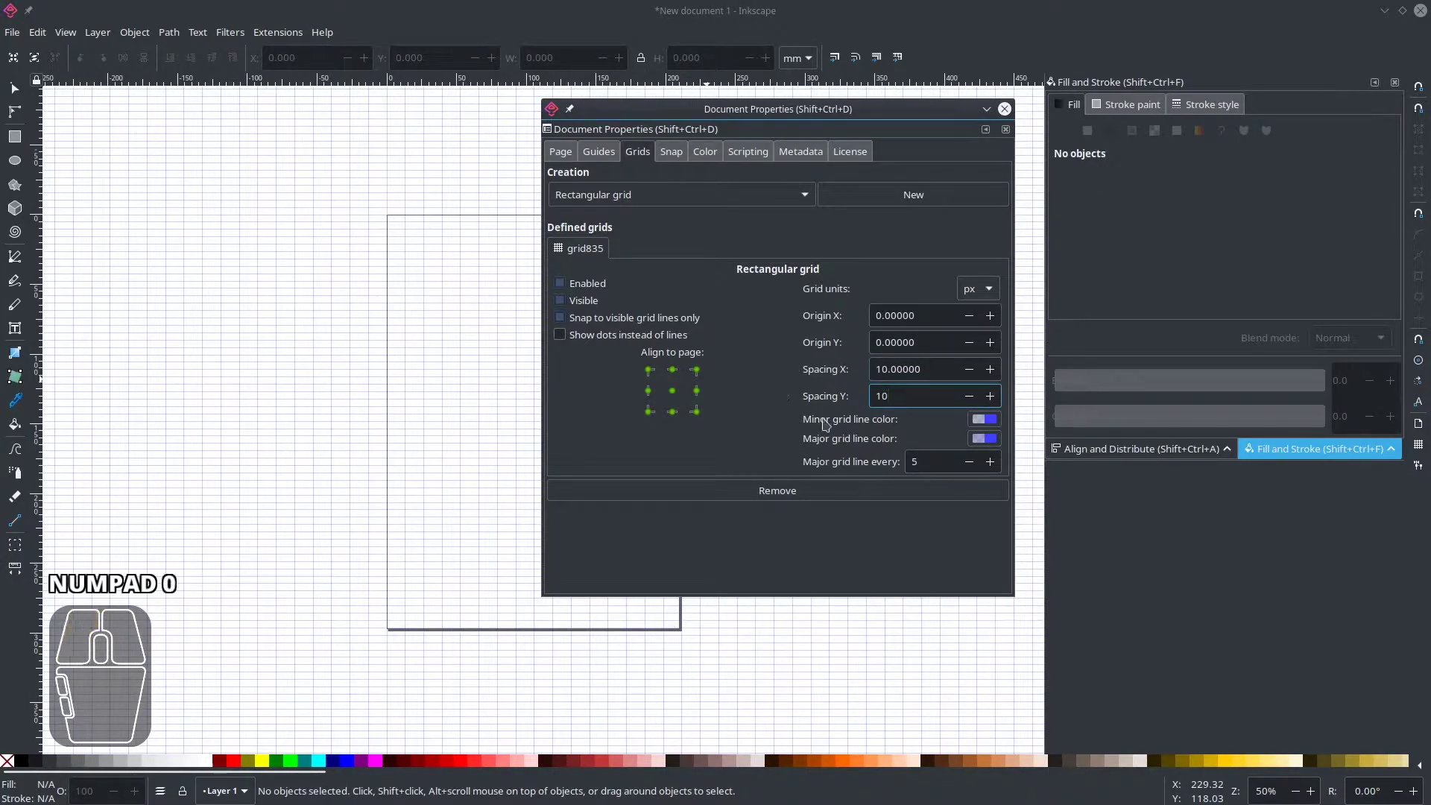
pyautogui.press('Return')
pyautogui.moveTo(927, 121); pyautogui.dragTo(704, 165)
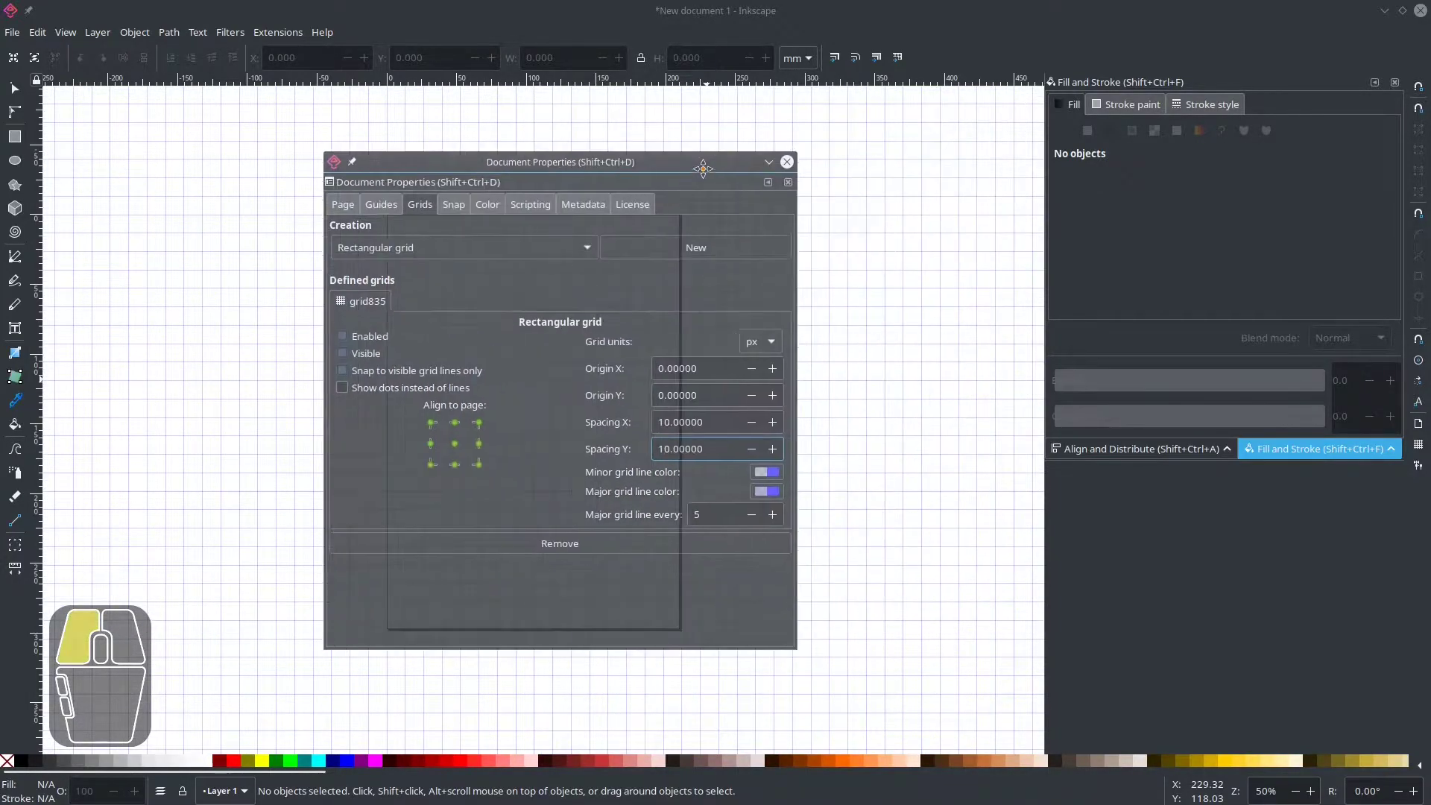
pyautogui.click(632, 412)
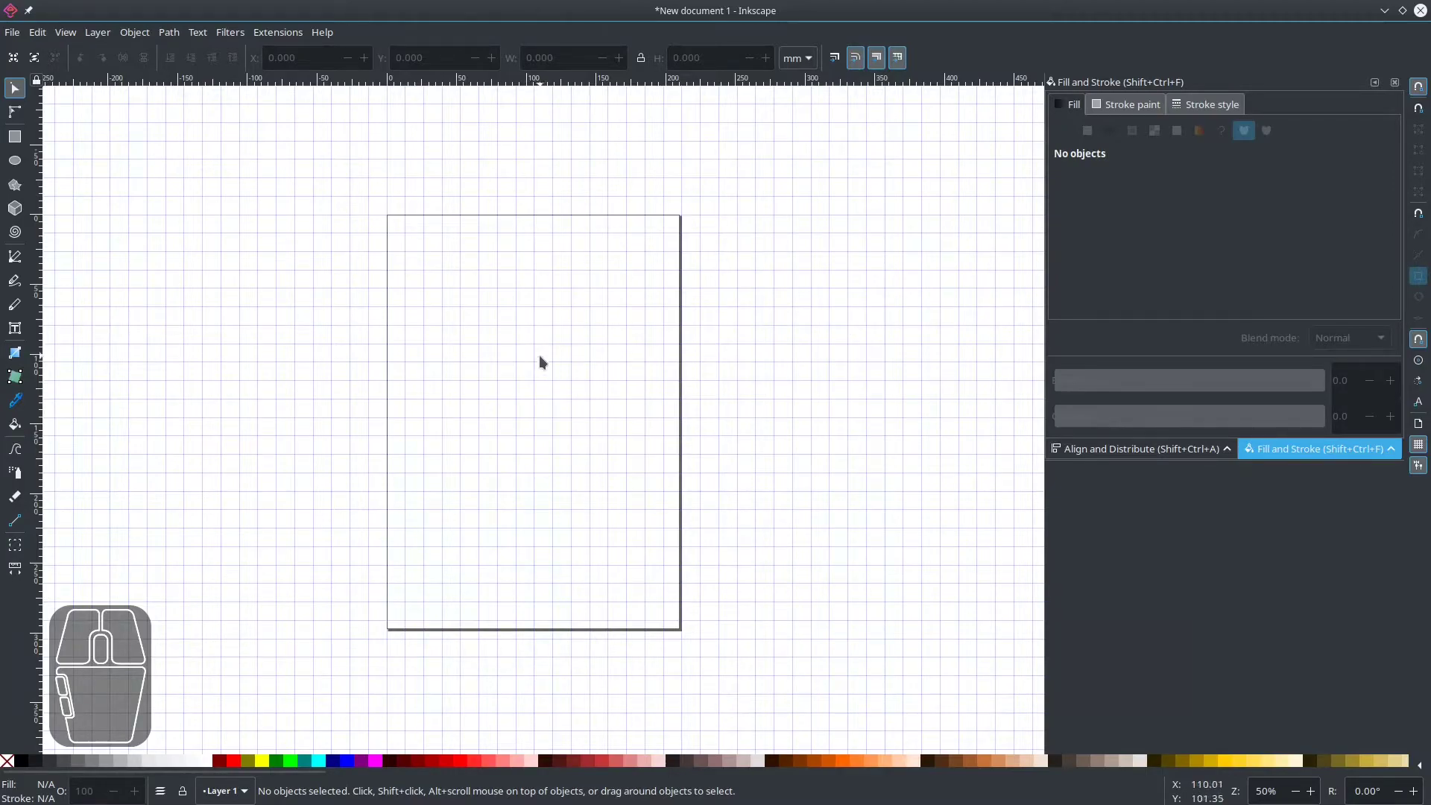
# - Choose the Rectangle tool and enable snapping for both bounding boxes and nodes, paths and handles
pyautogui.press('ctrl')
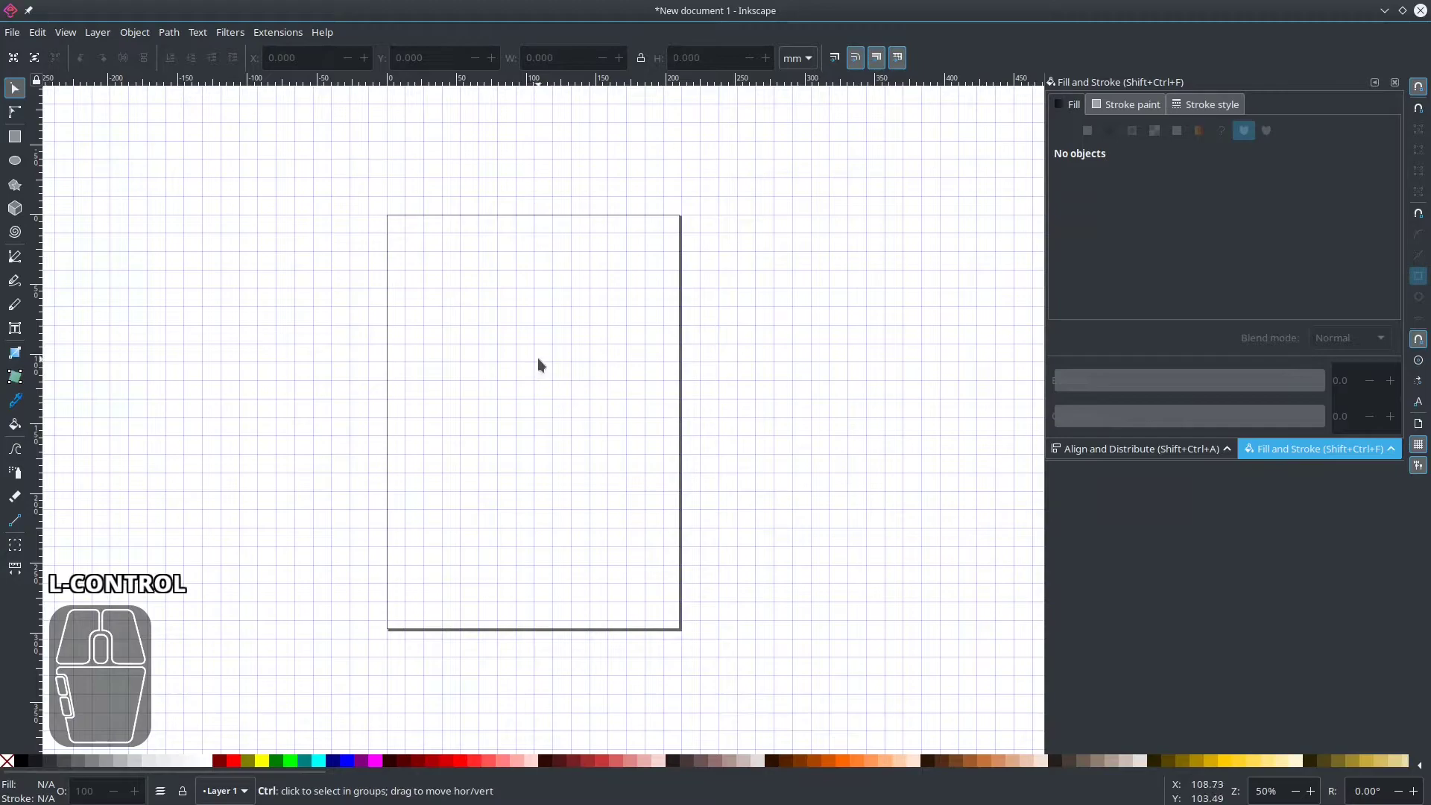
pyautogui.scroll(4, 544, 358)
pyautogui.scroll(2, 544, 354)
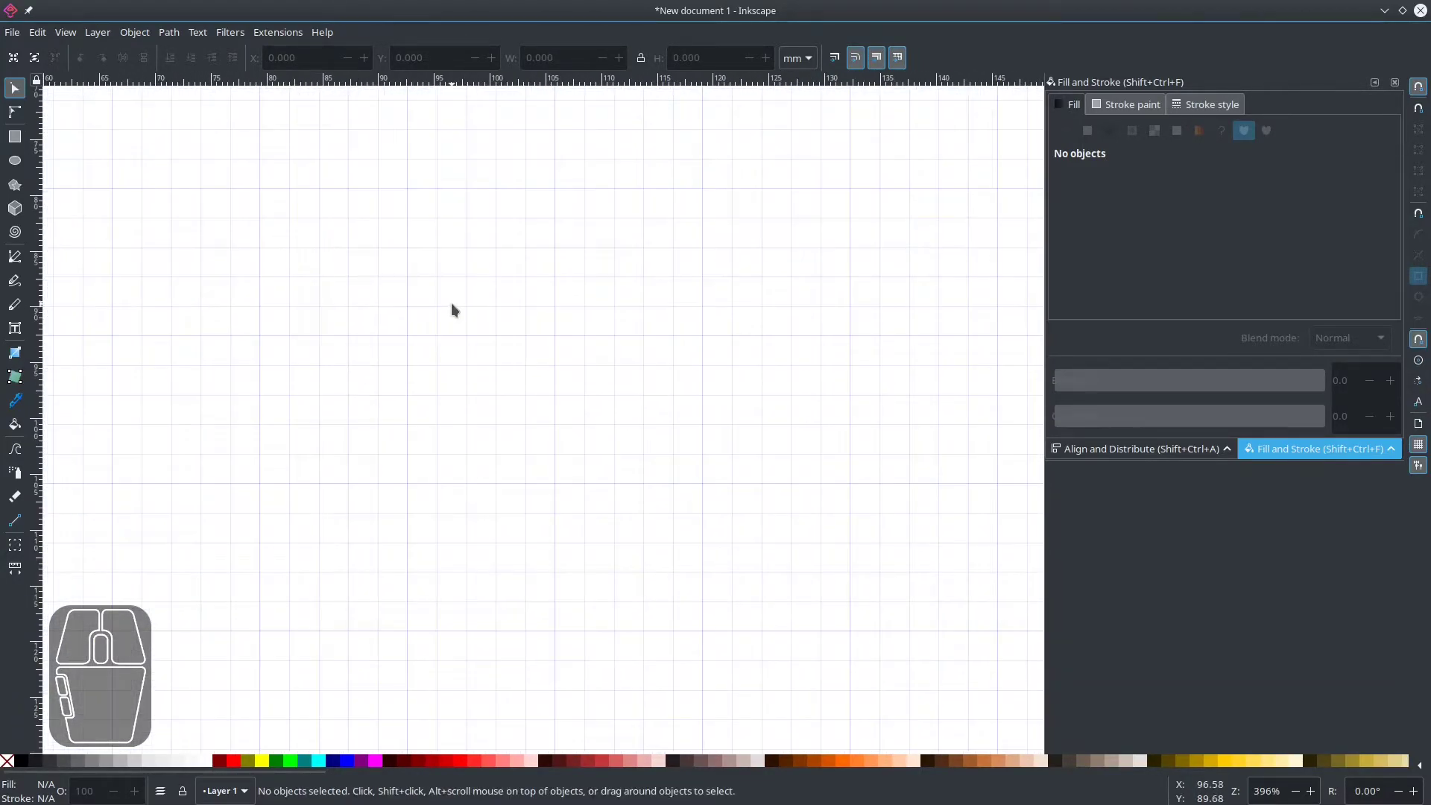
pyautogui.click(15, 137)
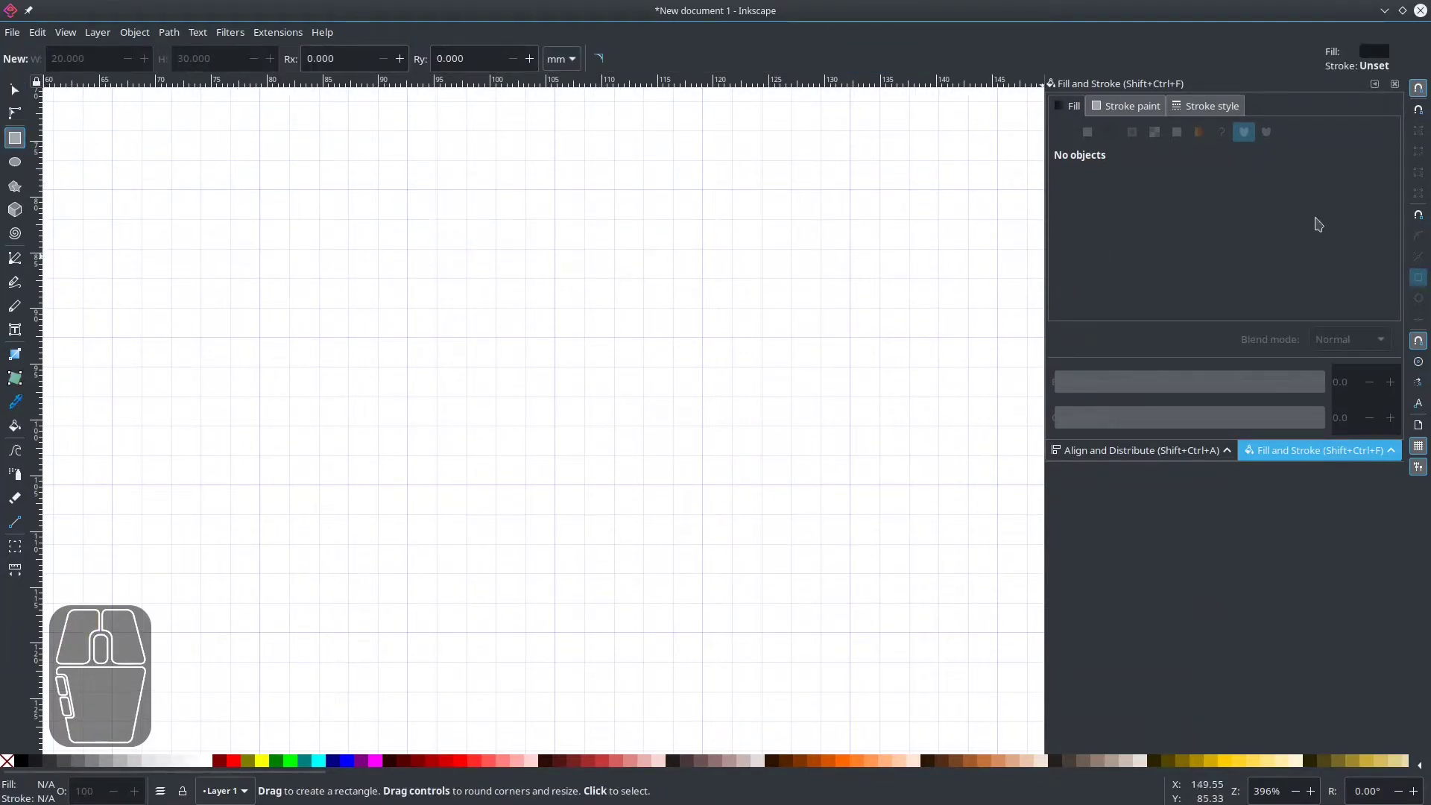
pyautogui.click(1418, 111)
pyautogui.click(1418, 212)
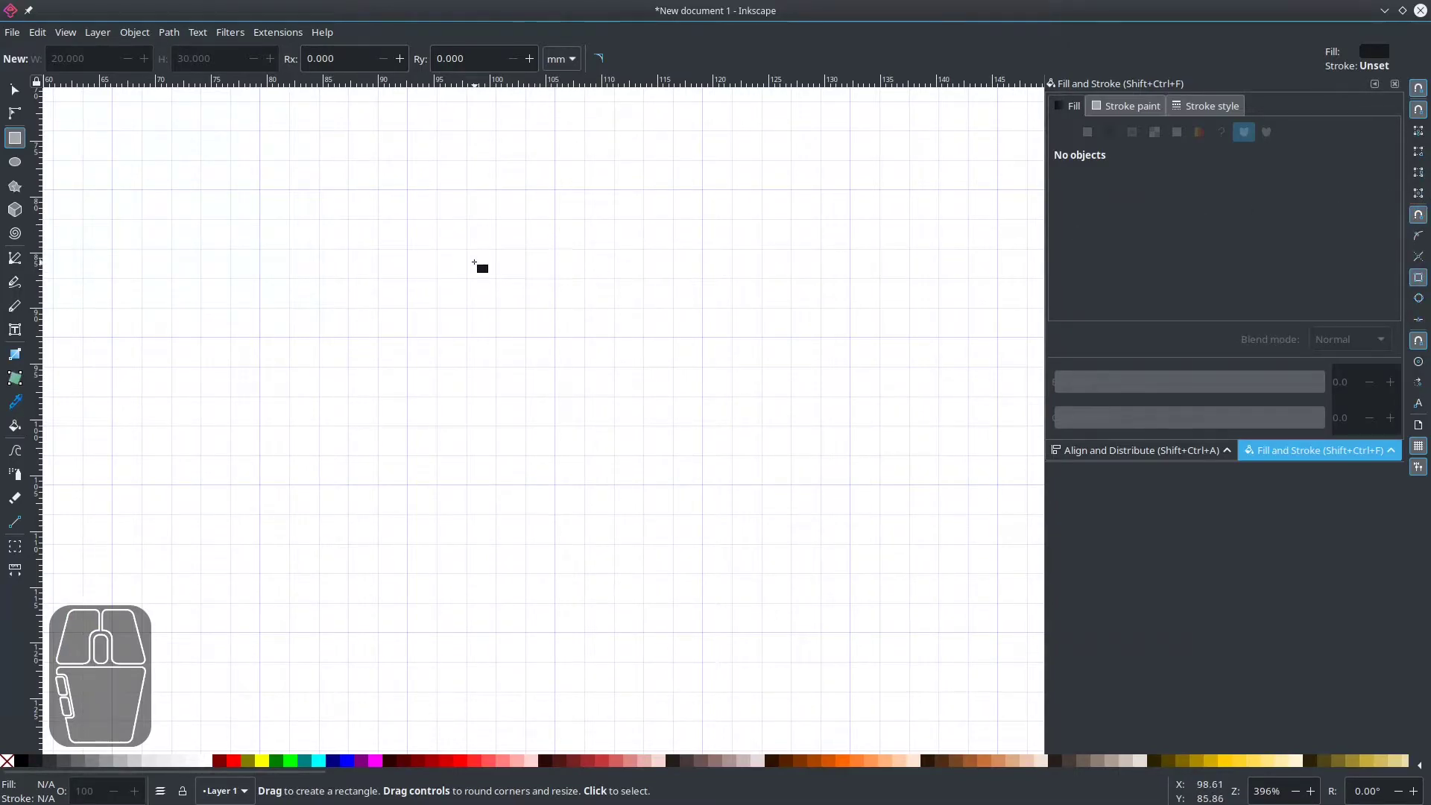
# - Draw a rectangle about 31.75 by 21.17 mm on the grid and move it left to about X 82.02, Y 87.31 mm
pyautogui.moveTo(470, 278)
pyautogui.mouseDown()
pyautogui.moveTo(553, 329)
pyautogui.moveTo(664, 436)
pyautogui.moveTo(663, 477)
pyautogui.moveTo(714, 479)
pyautogui.moveTo(734, 398)
pyautogui.moveTo(742, 462)
pyautogui.moveTo(822, 514)
pyautogui.mouseUp()
pyautogui.press('s')
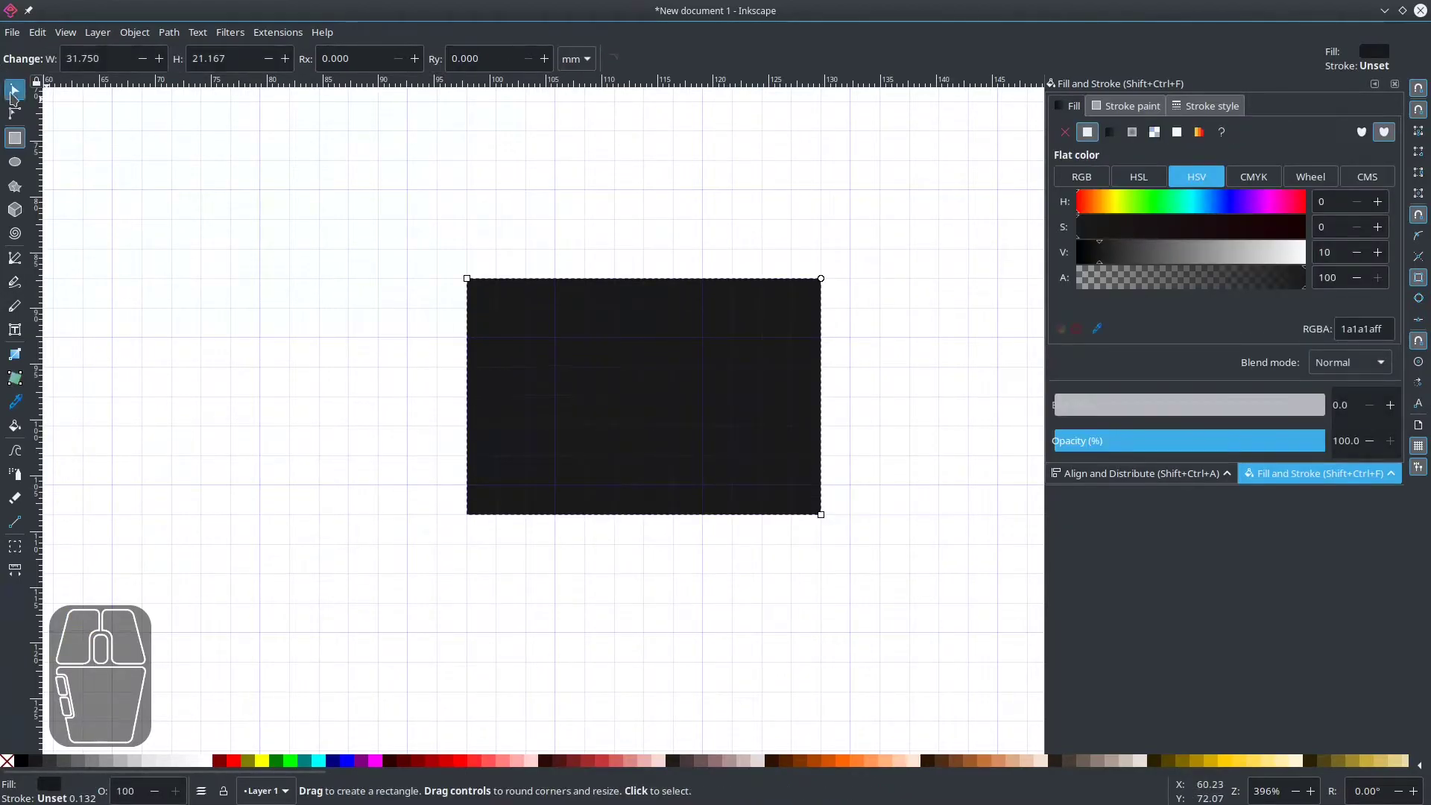
pyautogui.click(436, 333)
pyautogui.moveTo(516, 326); pyautogui.dragTo(346, 328)
pyautogui.click(701, 365)
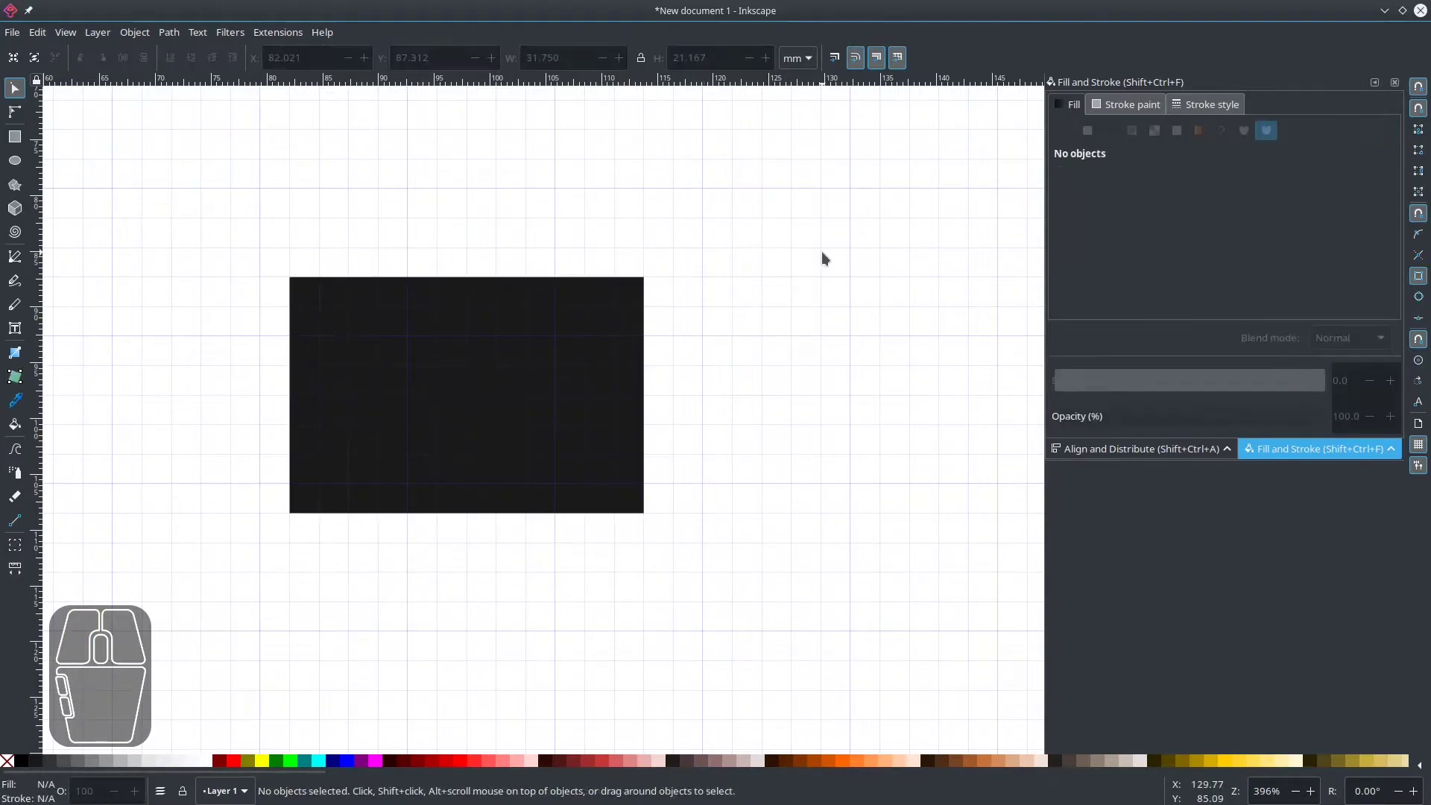
# - Turn off node snapping, enable bounding box corner snapping and move the rectangle so its corners snap to the grid
pyautogui.click(1418, 213)
pyautogui.click(1419, 151)
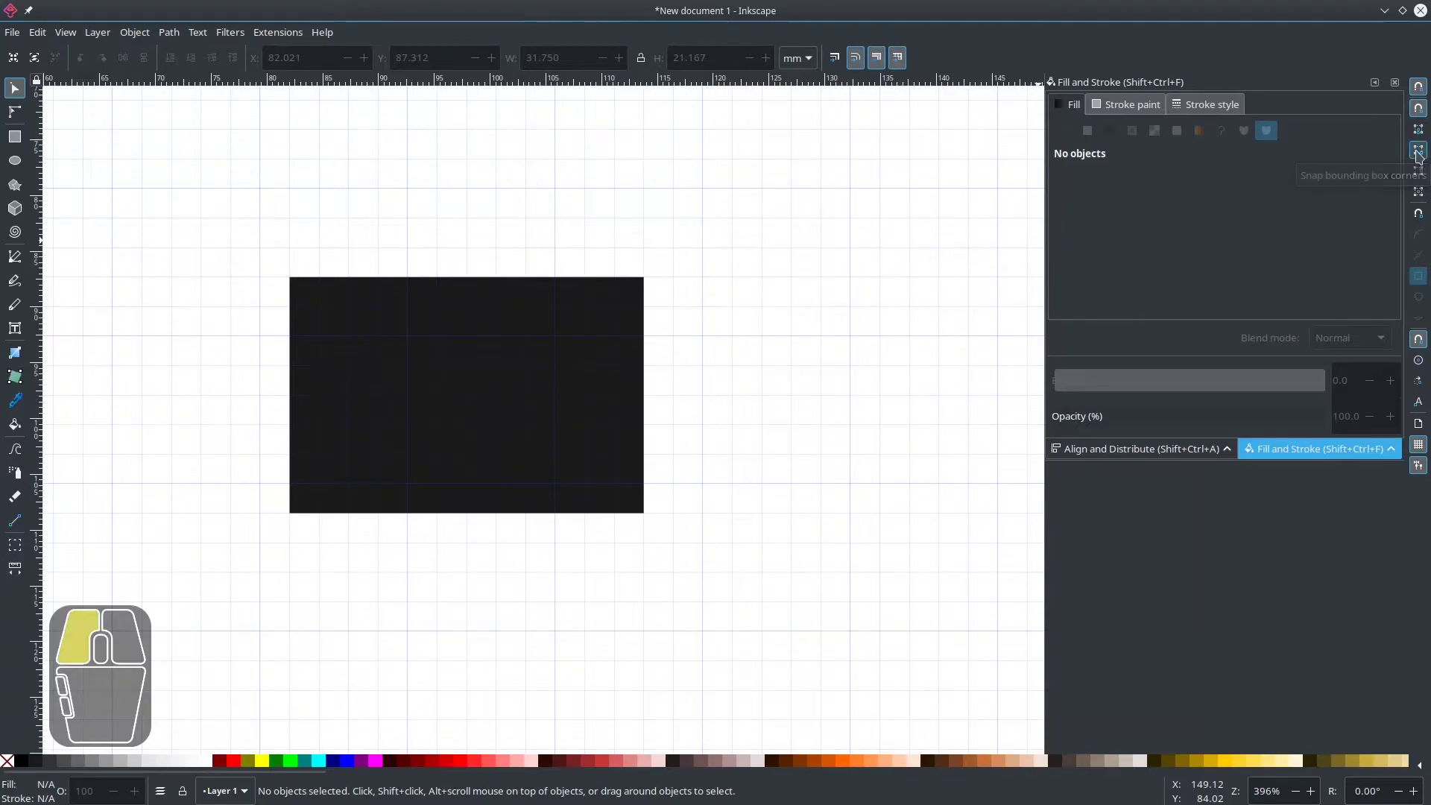
pyautogui.moveTo(387, 312); pyautogui.dragTo(302, 321)
# - Try bounding box edge-midpoint snapping and center snapping separately, moving the rectangle to about X 92.60, Y 92.60 mm
pyautogui.click(1418, 171)
pyautogui.moveTo(311, 356); pyautogui.dragTo(385, 380)
pyautogui.moveTo(499, 338); pyautogui.dragTo(532, 364)
pyautogui.click(1418, 191)
pyautogui.moveTo(565, 455)
pyautogui.mouseDown()
pyautogui.moveTo(613, 426)
pyautogui.moveTo(544, 365)
pyautogui.moveTo(402, 409)
pyautogui.moveTo(582, 465)
pyautogui.mouseUp()
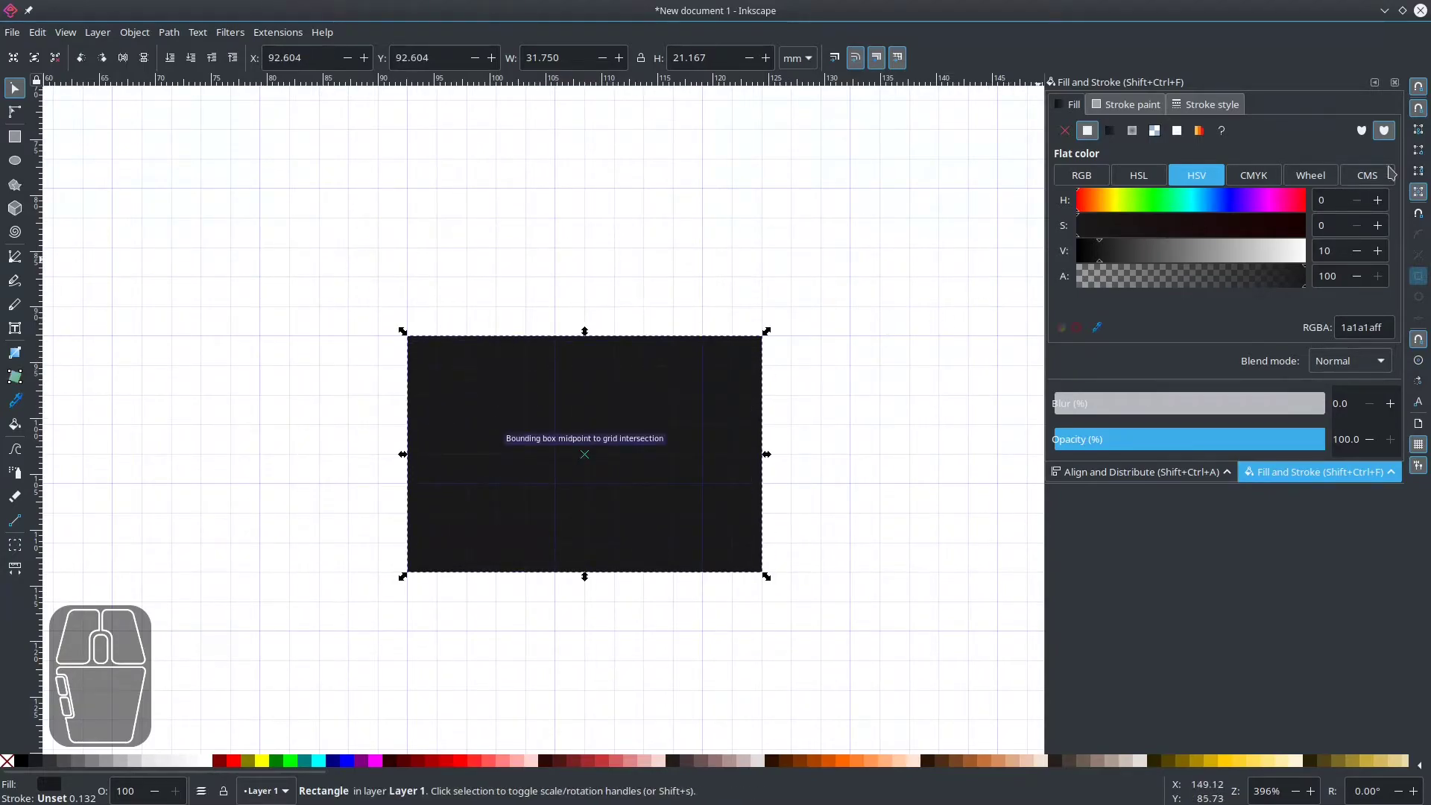
# - Enable corner and edge-midpoint snapping alongside centers and move the rectangle around the grid to about X 89.96, Y 84.67 mm
pyautogui.click(1418, 150)
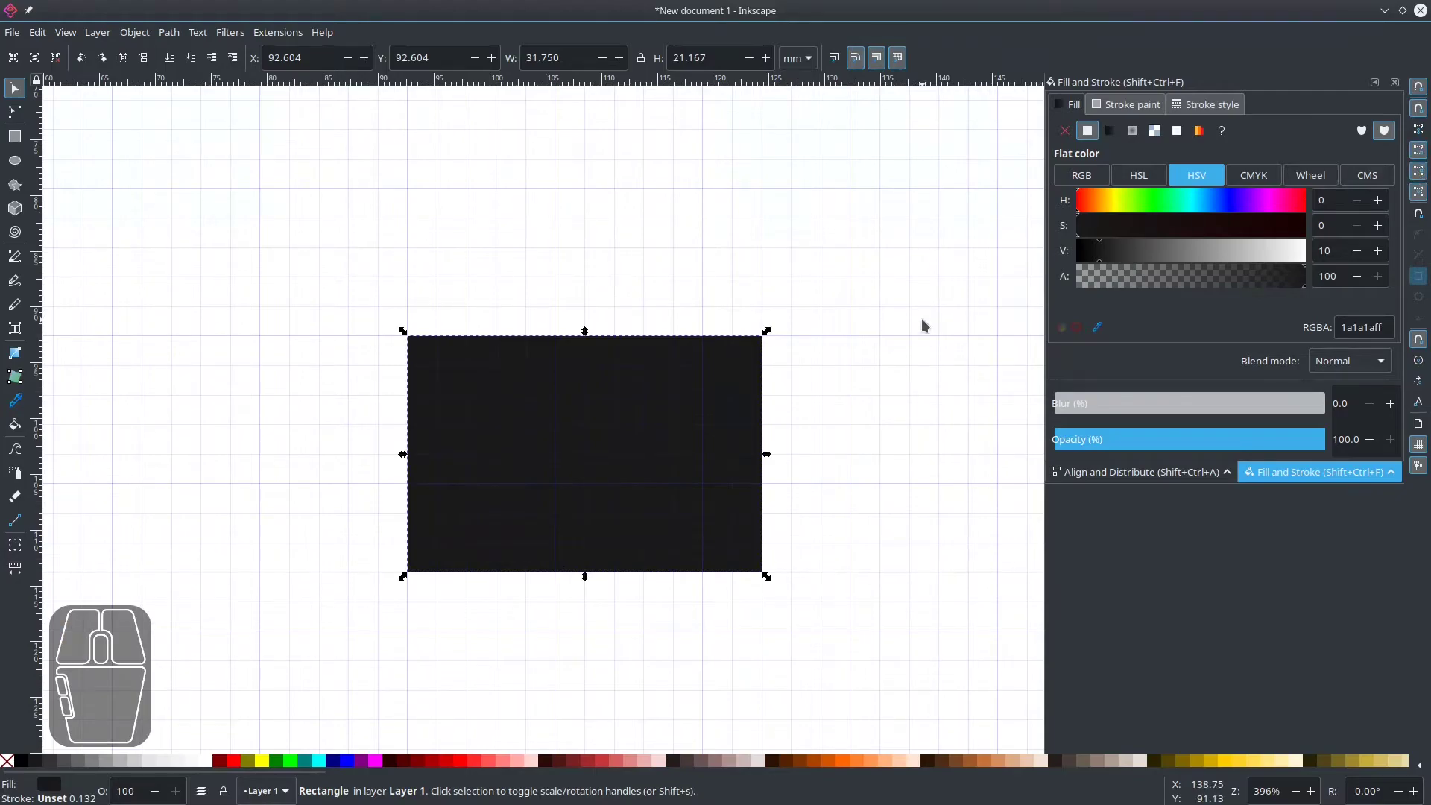
pyautogui.moveTo(462, 377); pyautogui.dragTo(552, 397)
pyautogui.moveTo(551, 485); pyautogui.dragTo(467, 371)
pyautogui.moveTo(617, 384); pyautogui.dragTo(576, 438)
pyautogui.moveTo(425, 422)
pyautogui.mouseDown()
pyautogui.moveTo(504, 415)
pyautogui.moveTo(432, 415)
pyautogui.mouseUp()
pyautogui.moveTo(409, 325); pyautogui.dragTo(407, 356)
pyautogui.moveTo(544, 453); pyautogui.dragTo(491, 457)
pyautogui.moveTo(333, 462); pyautogui.dragTo(448, 379)
pyautogui.click(834, 412)
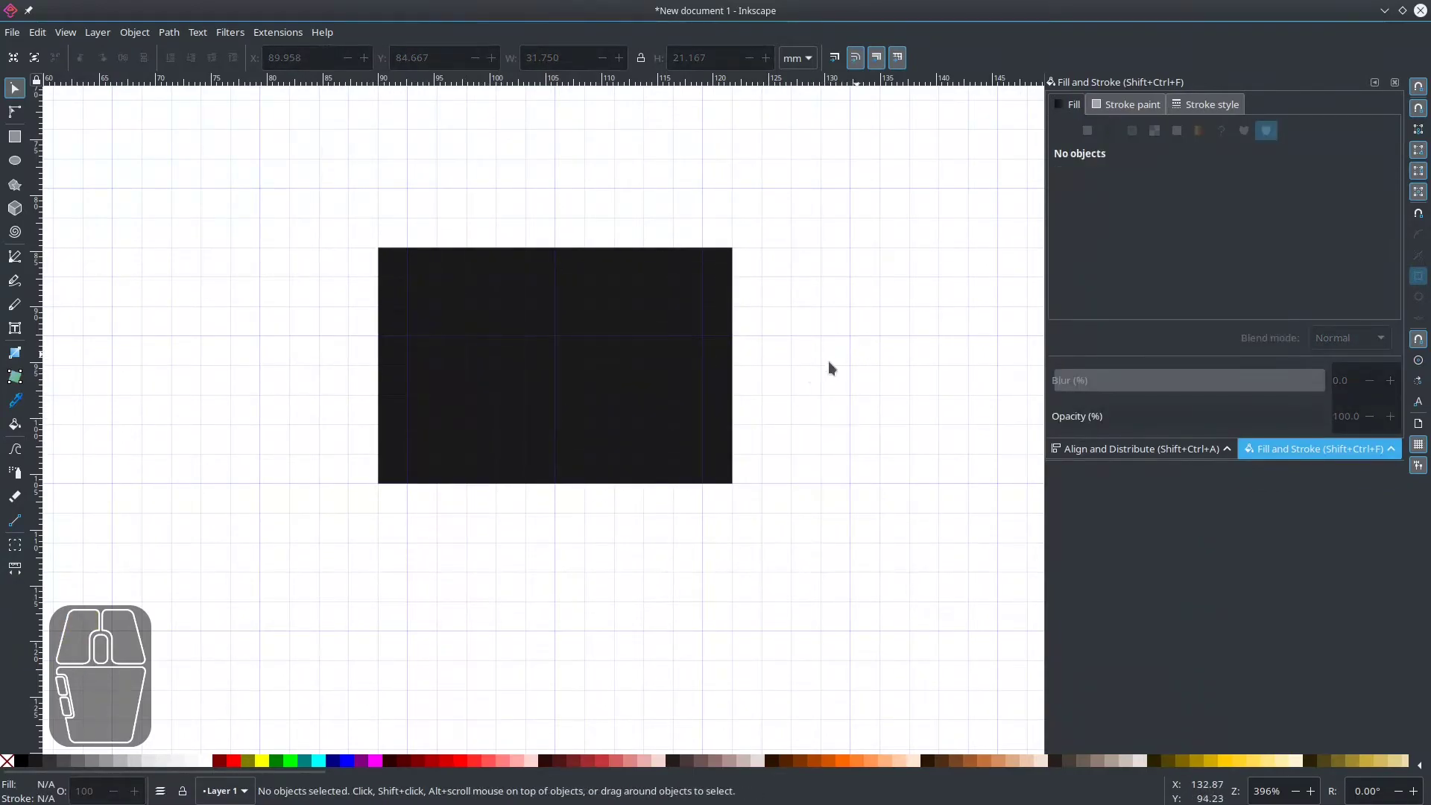
# - Draw a second rectangle about 33.57 by 28.44 mm above and to the right of the first, and deselect it
pyautogui.keyDown('ctrl'); pyautogui.scroll(-2, 776, 377); pyautogui.keyUp('ctrl')
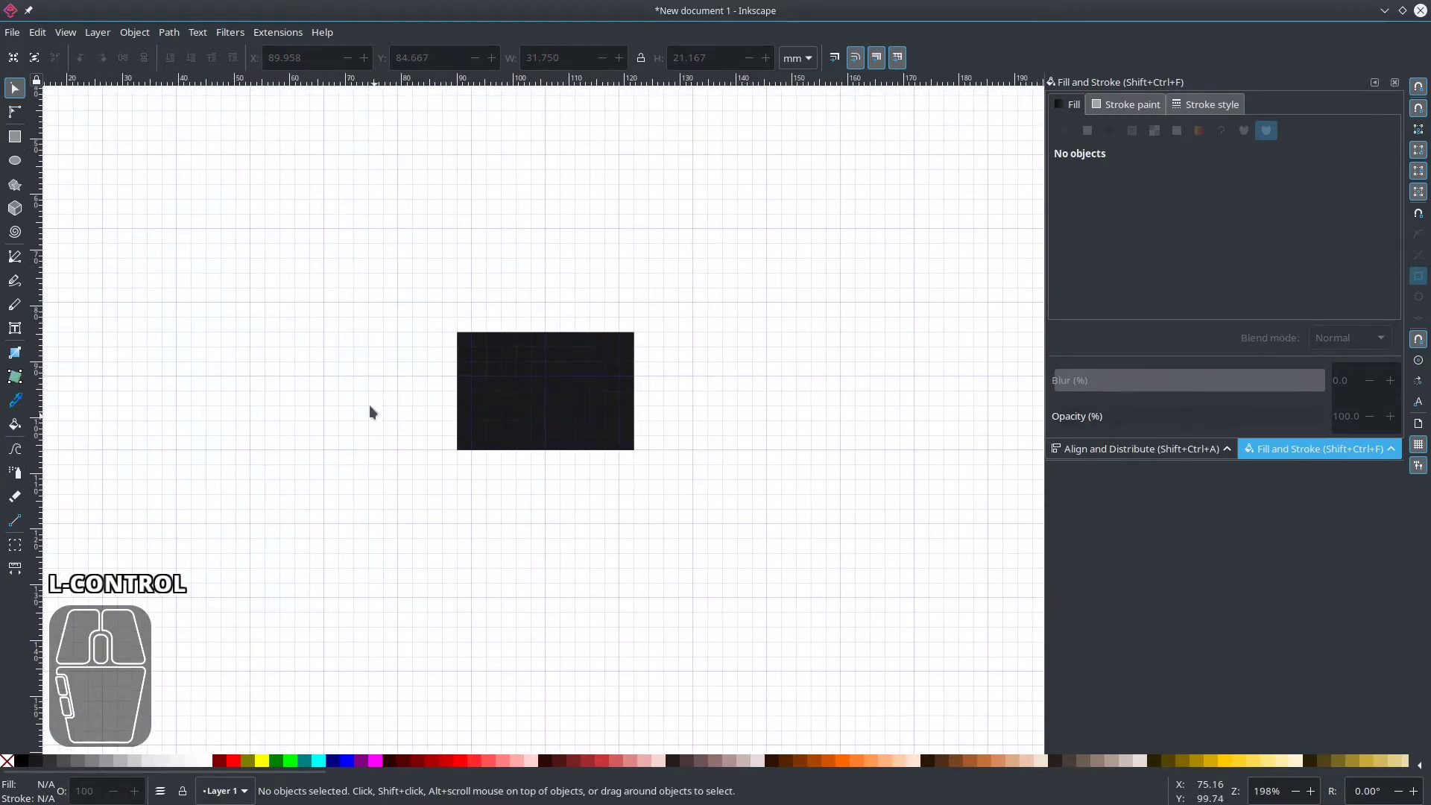
pyautogui.click(14, 137)
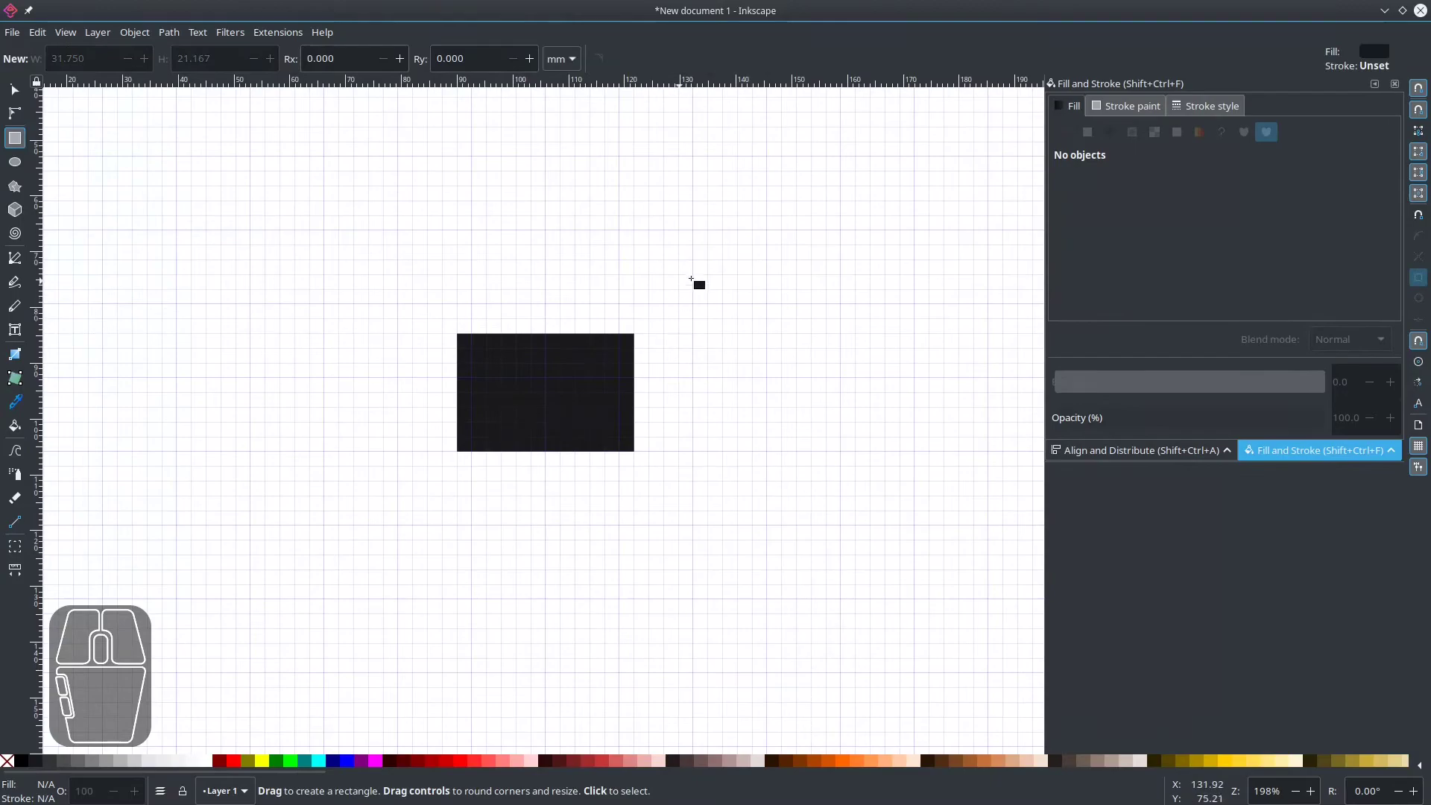
pyautogui.moveTo(683, 258); pyautogui.dragTo(870, 416)
pyautogui.click(14, 88)
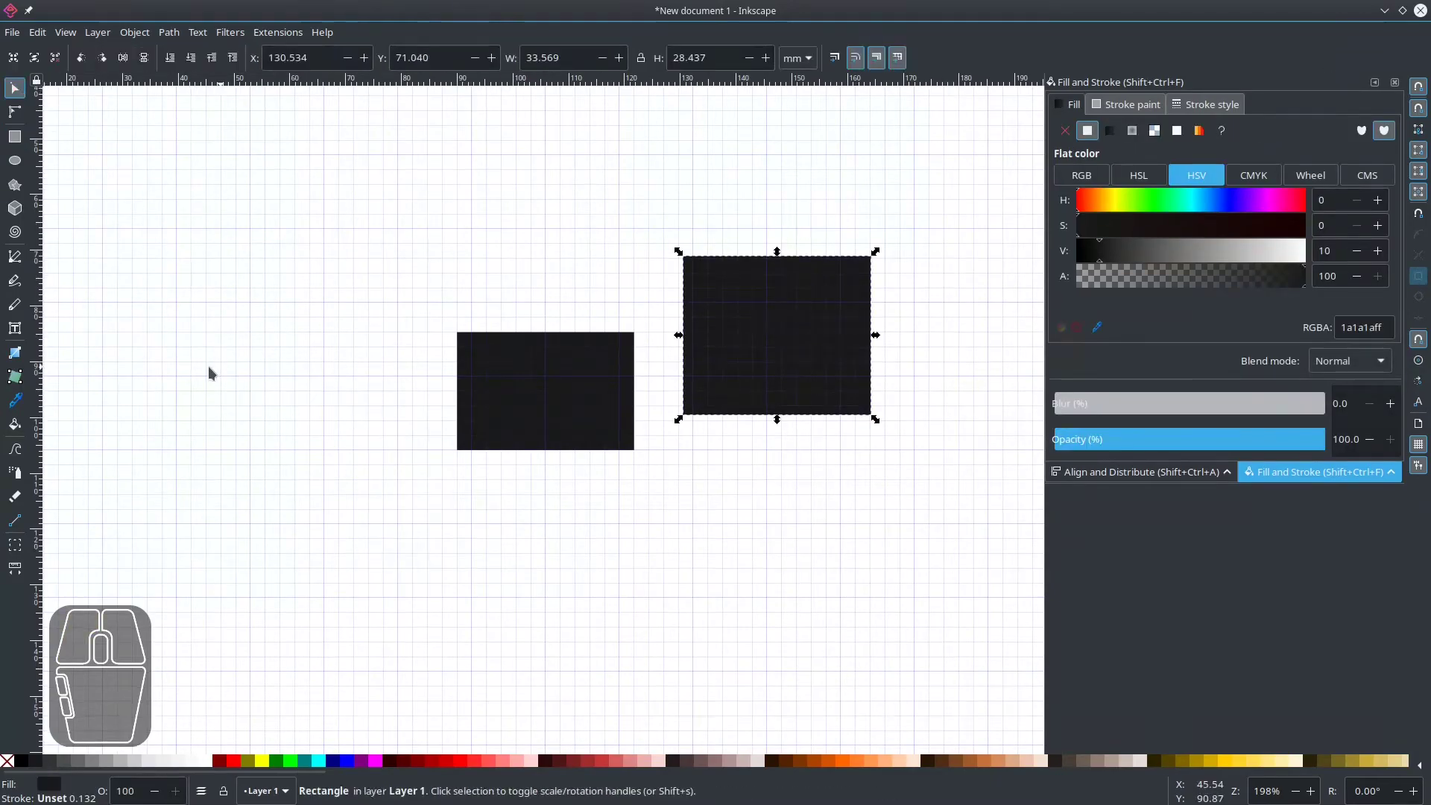
pyautogui.press('Escape')
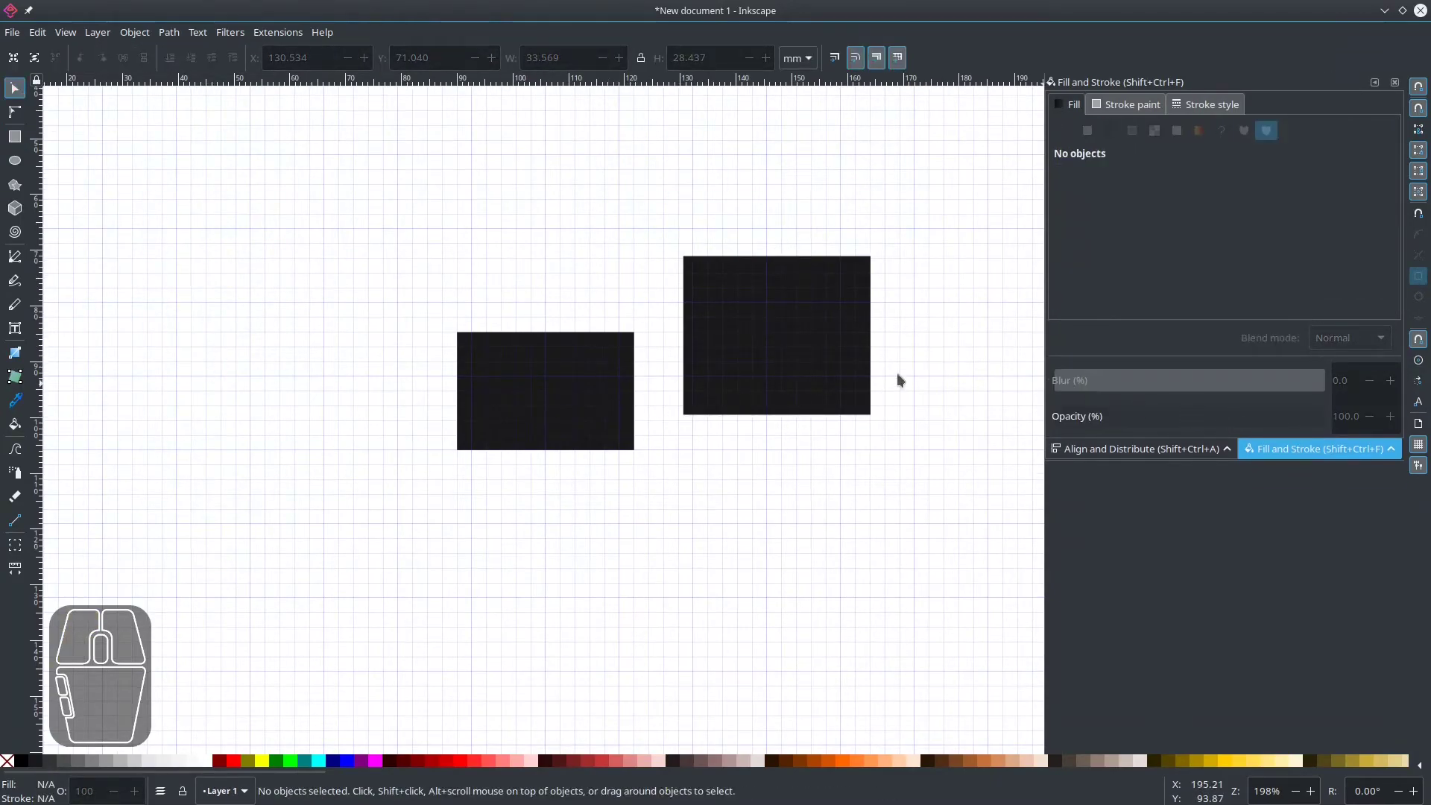
# - Turn off grid snapping and snap the larger rectangle's lower-left corner to the smaller rectangle's upper-left corner
pyautogui.click(1418, 446)
pyautogui.moveTo(740, 372); pyautogui.dragTo(472, 295)
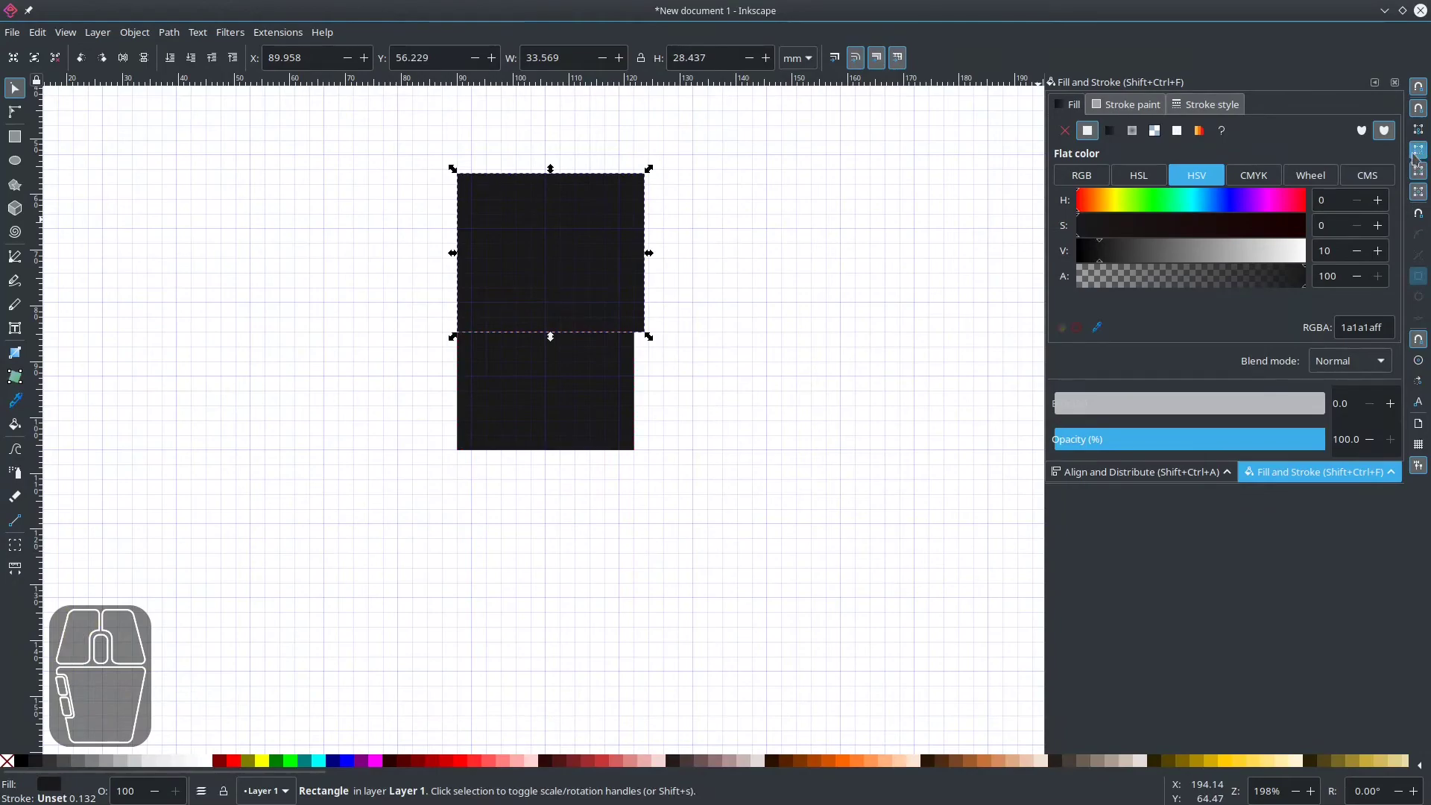
pyautogui.click(709, 373)
# - Using edge-midpoint snapping without corners, snap the larger rectangle's left edge midpoint to the smaller rectangle's right edge midpoint
pyautogui.moveTo(576, 321)
pyautogui.mouseDown()
pyautogui.moveTo(562, 316)
pyautogui.moveTo(583, 322)
pyautogui.mouseUp()
pyautogui.moveTo(470, 249); pyautogui.dragTo(666, 391)
pyautogui.click(783, 561)
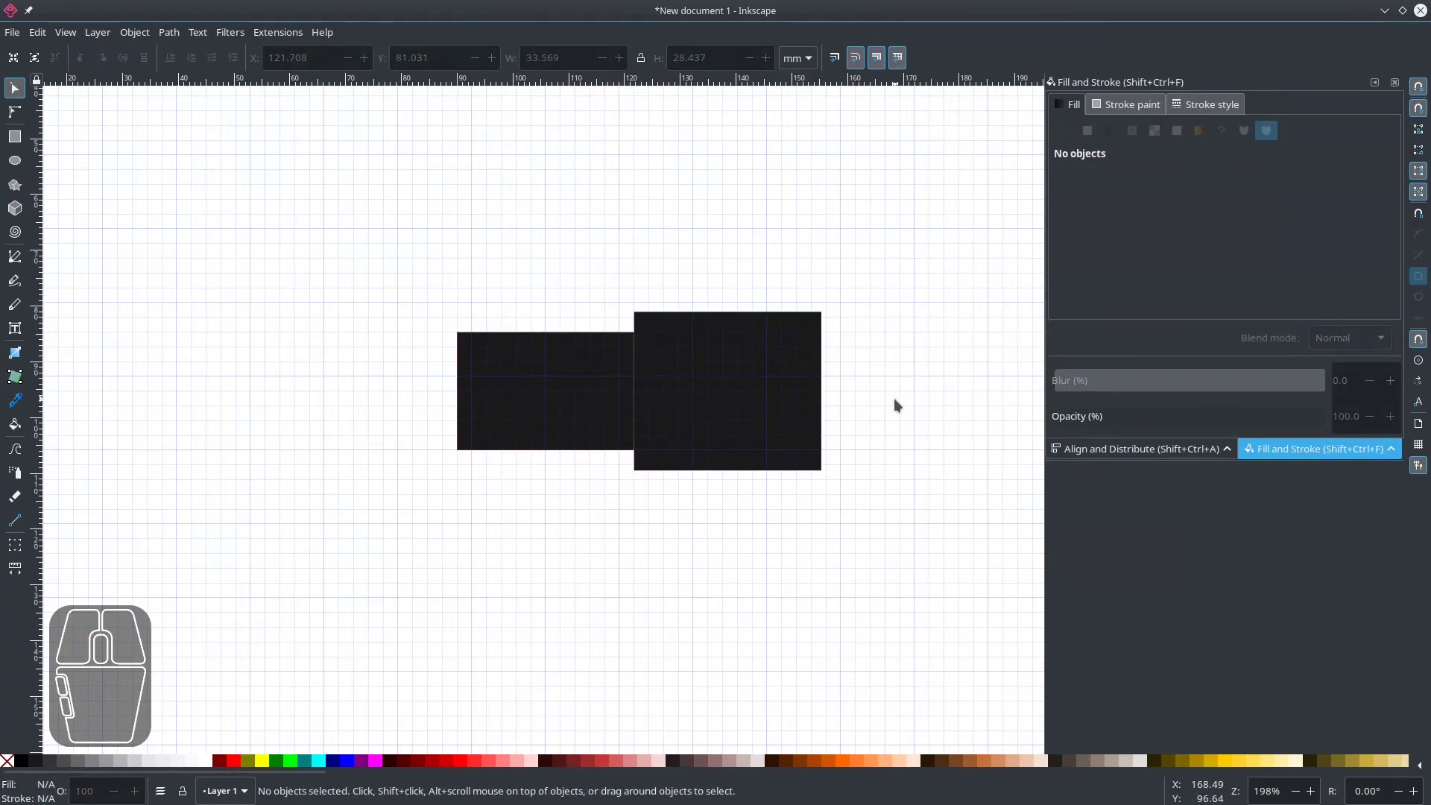
# - Open the Align and Distribute options and separate the larger rectangle from the smaller one
pyautogui.click(1118, 449)
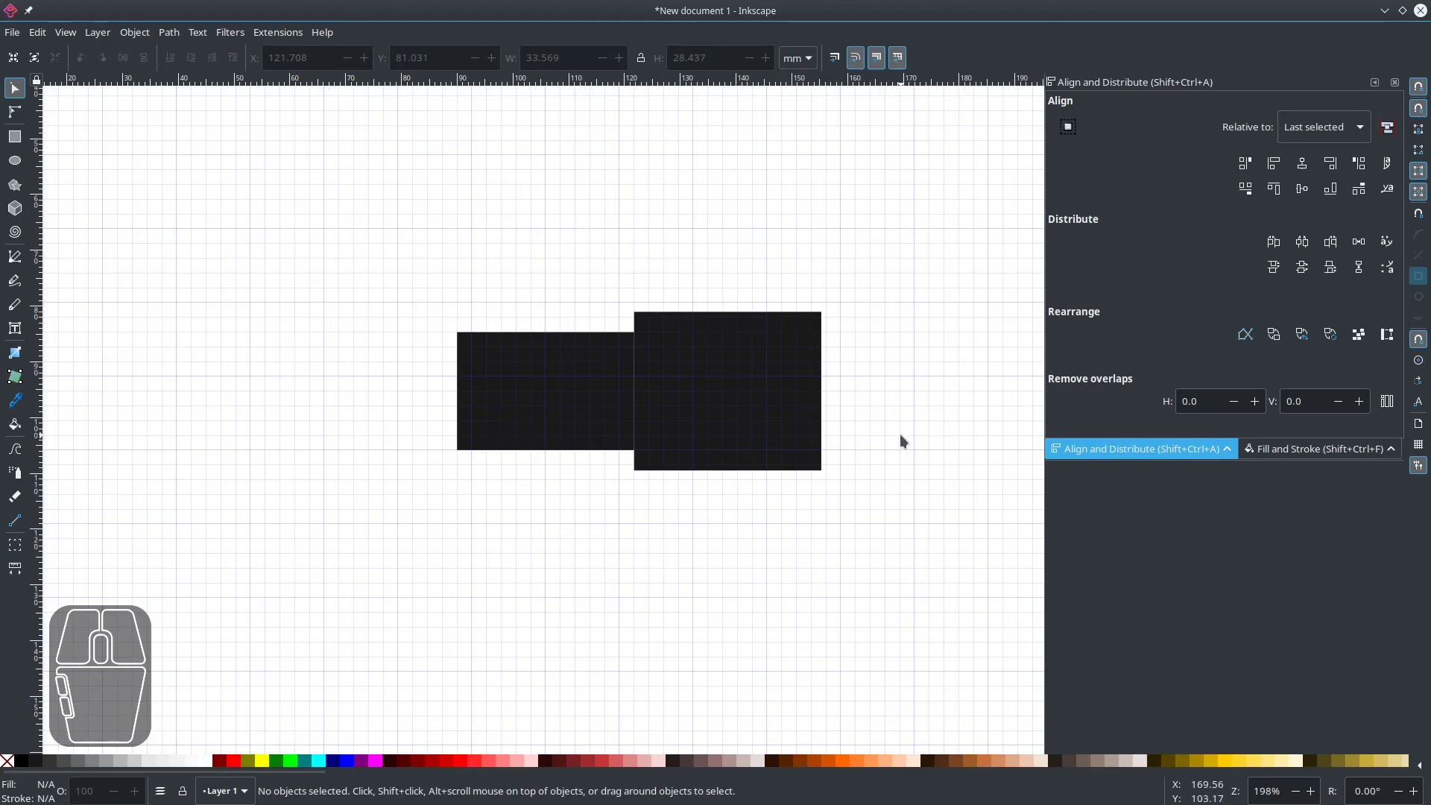
pyautogui.hotkey('ctrl', 'z')
pyautogui.press('-')
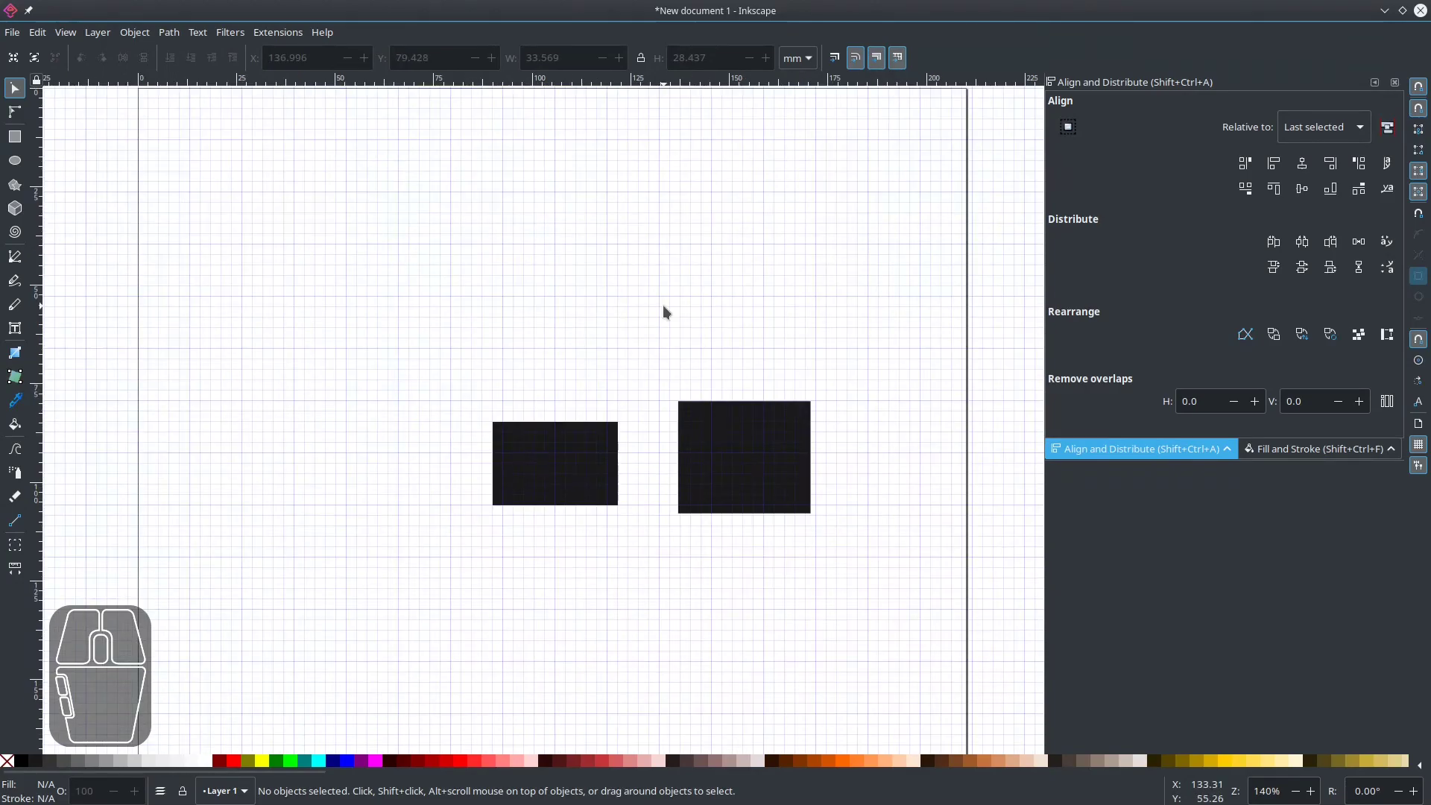